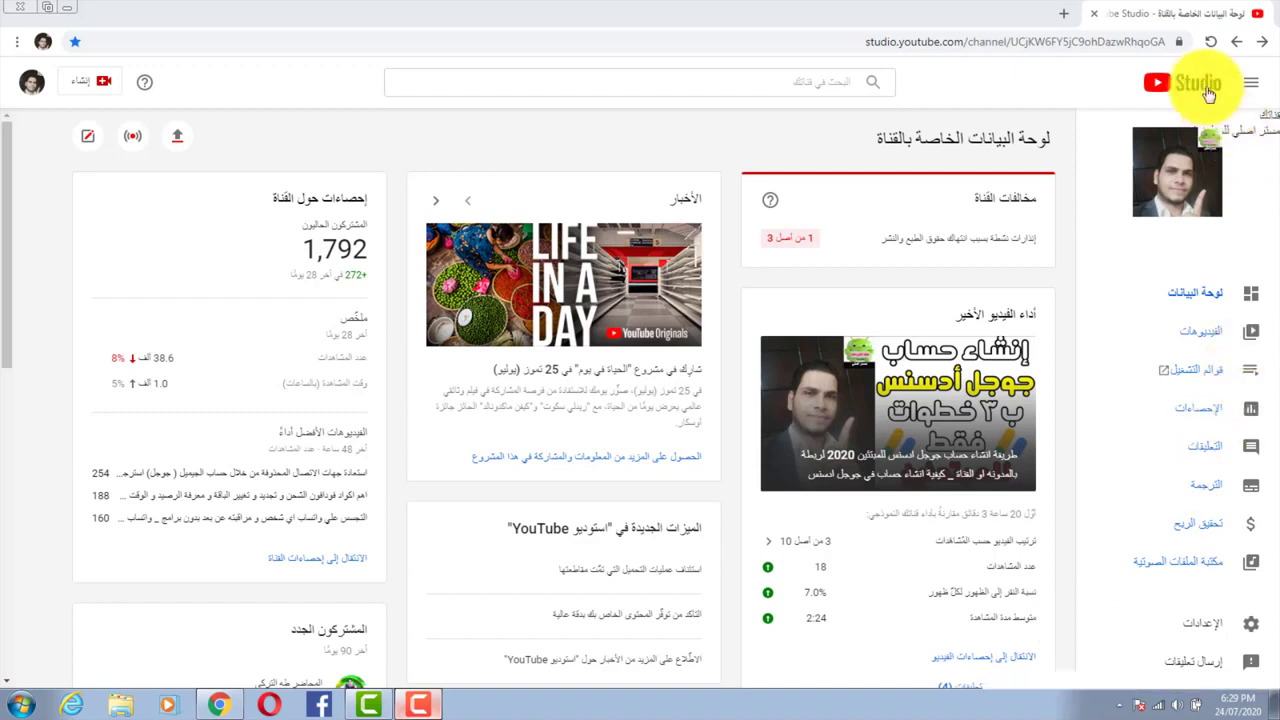
# Step: Open Monetization and check the 1,790 subscribers and 4,083 watch hours meet requirements
pyautogui.click(1222, 523)
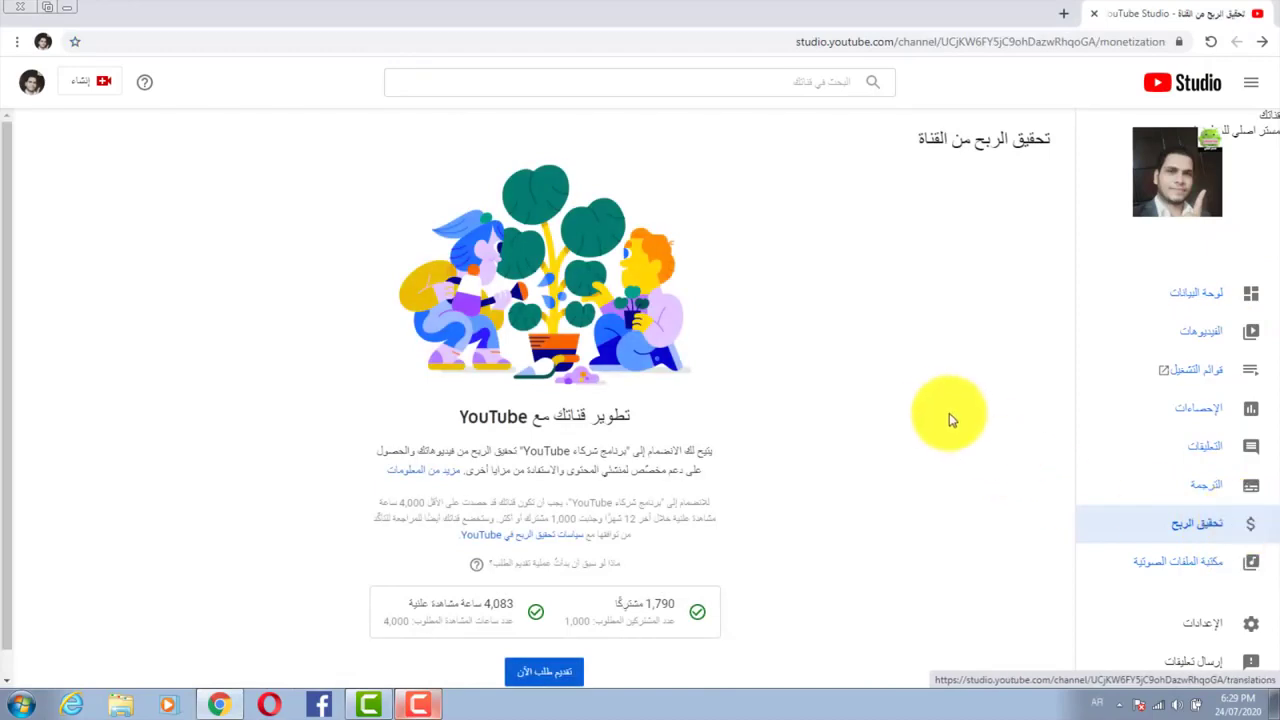
pyautogui.scroll(-1, 930, 425)
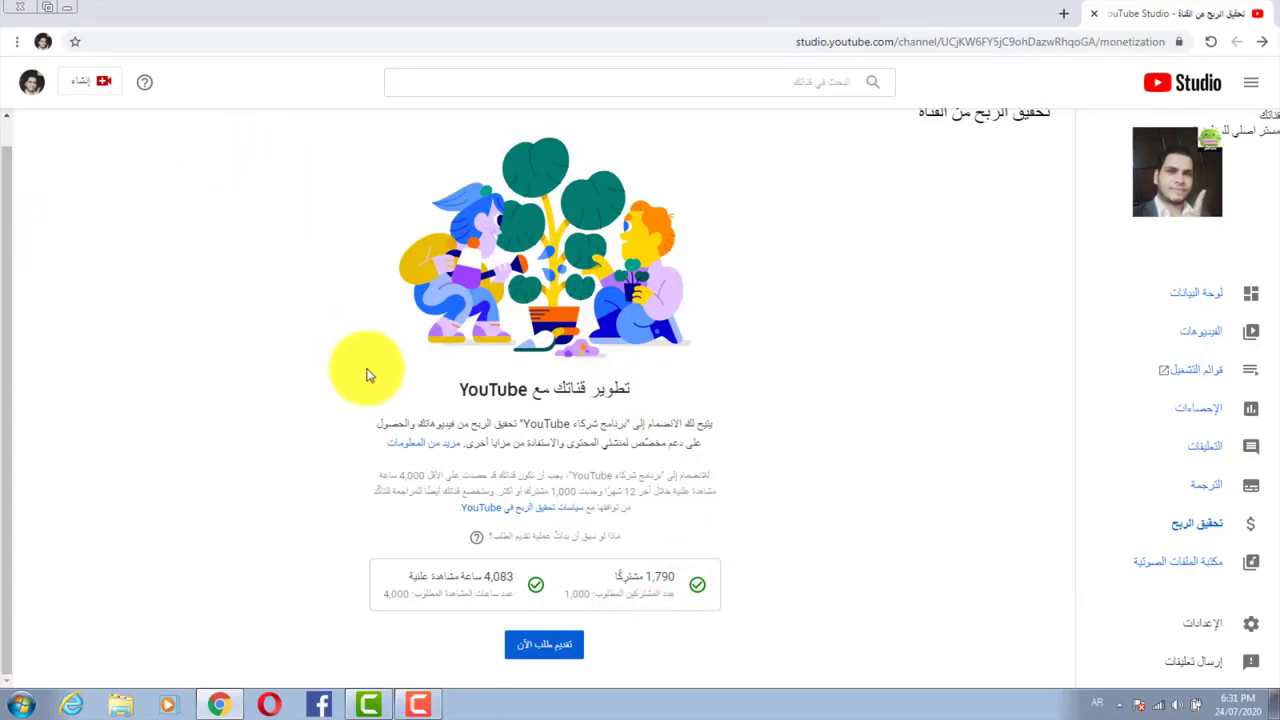
# Step: Apply to the Partner Program and start Step 1 to review its terms
pyautogui.click(556, 651)
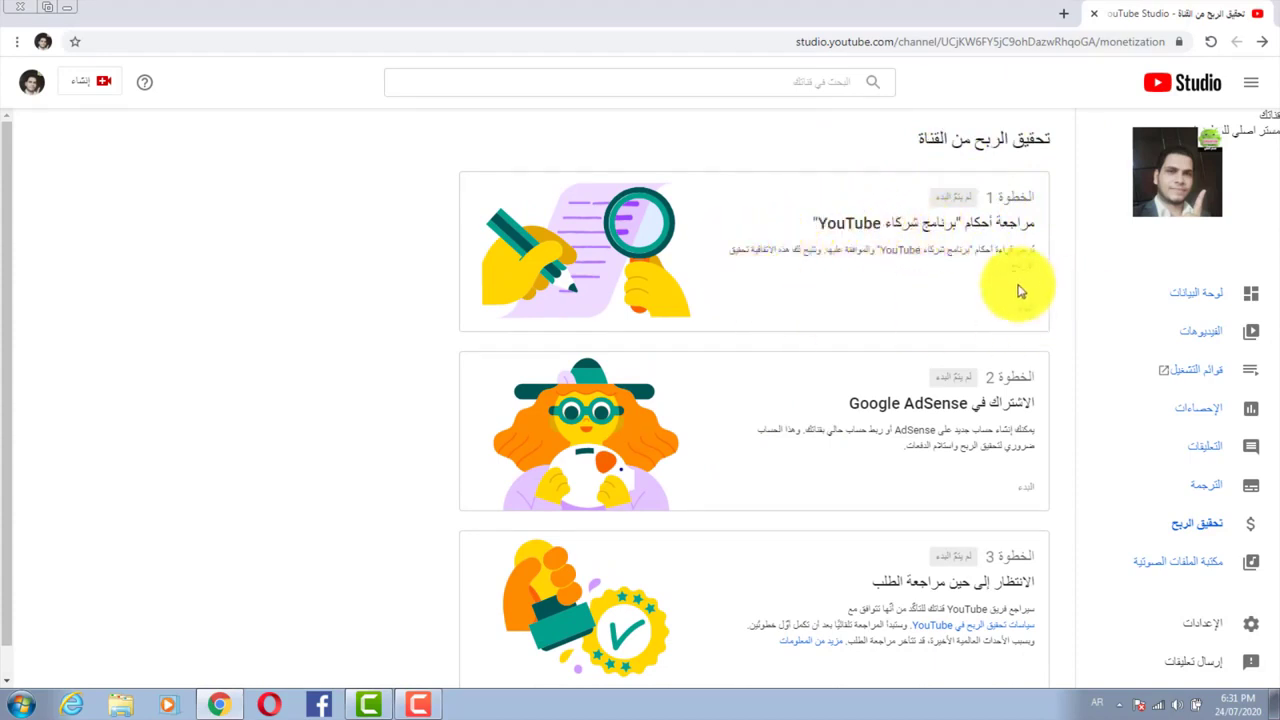
pyautogui.click(1025, 316)
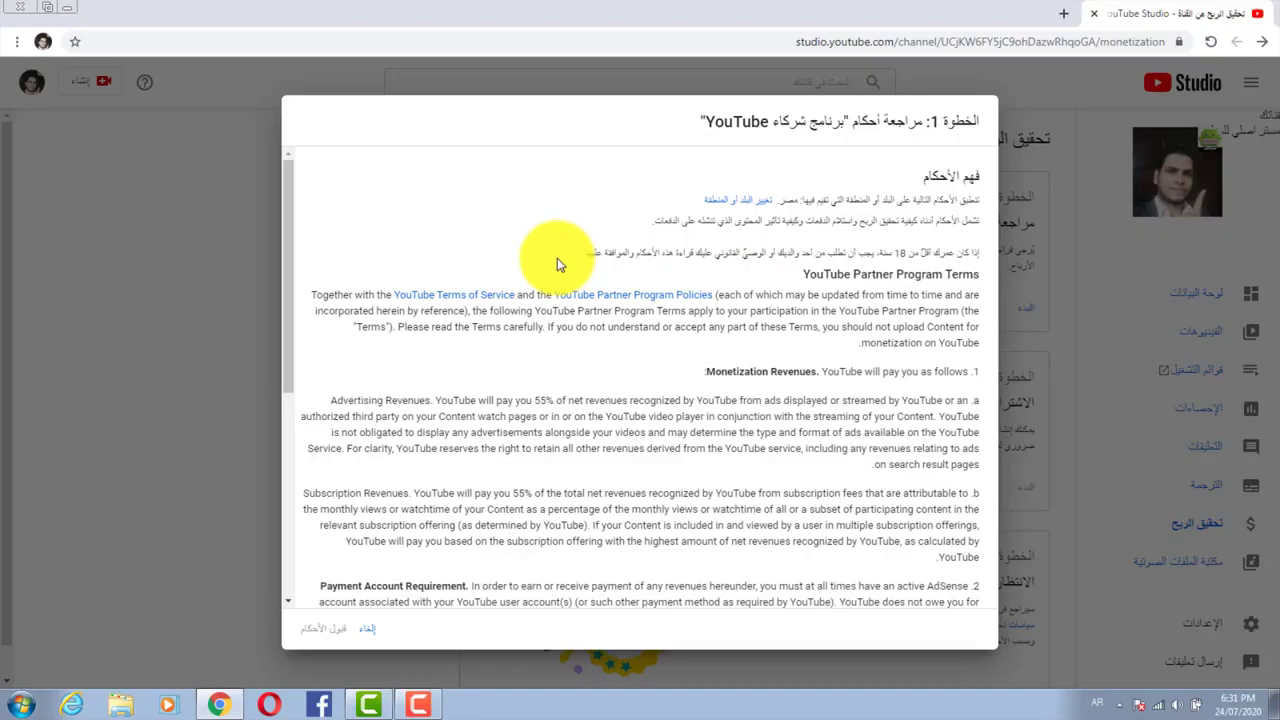
# Step: Agree to and accept the Partner Program terms, marking Step 1 done
pyautogui.scroll(-5, 469, 561)
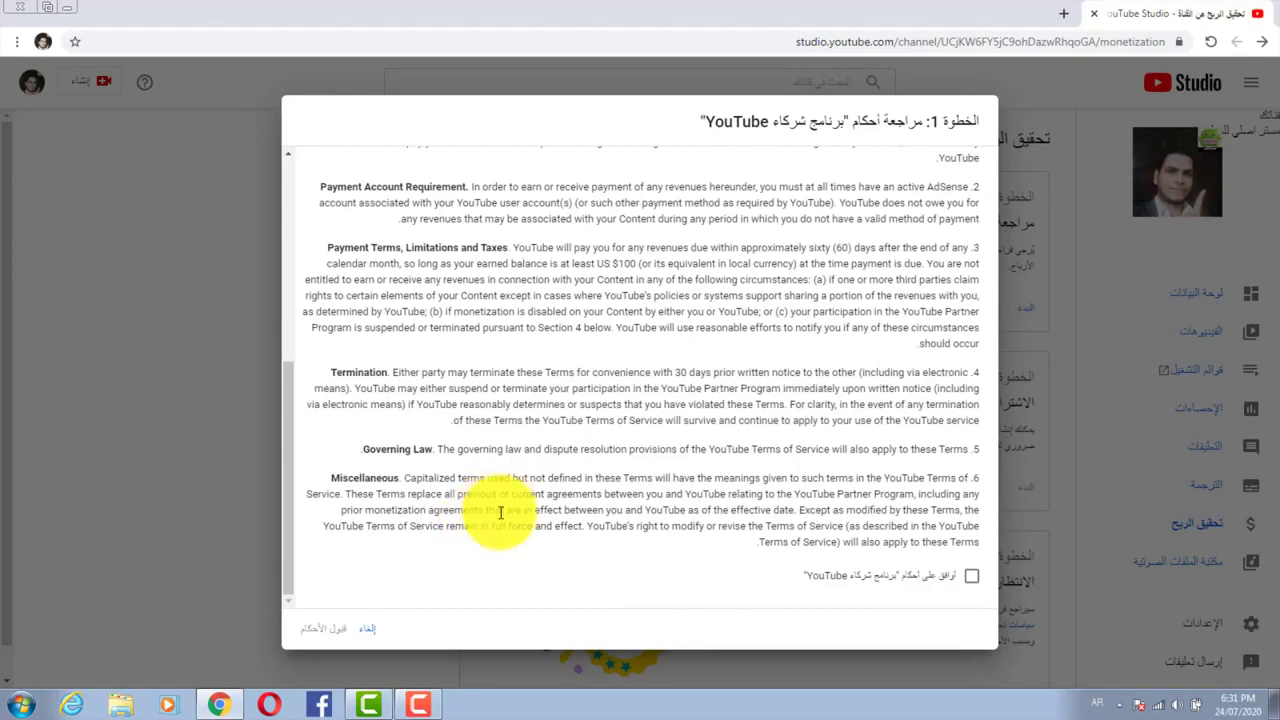
pyautogui.click(969, 580)
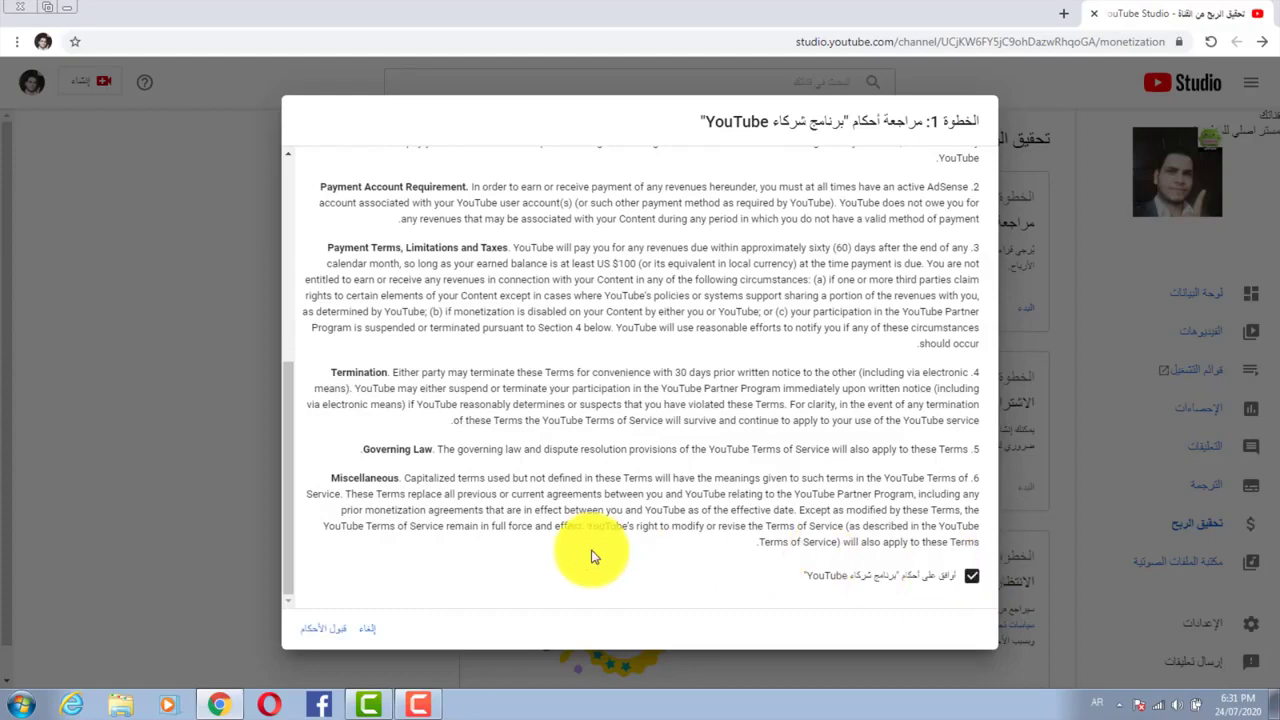
pyautogui.click(315, 632)
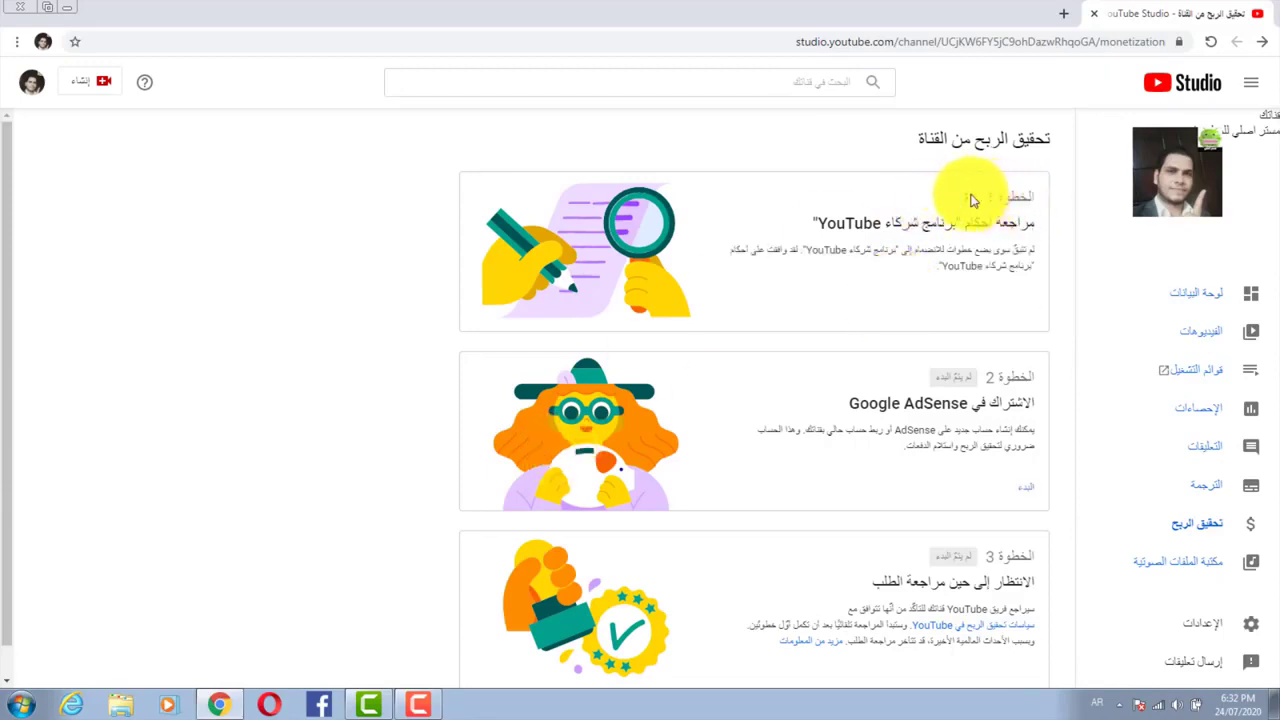
# Step: Start Step 2, the 'Sign up for Google AdSense' card
pyautogui.scroll(-1, 900, 271)
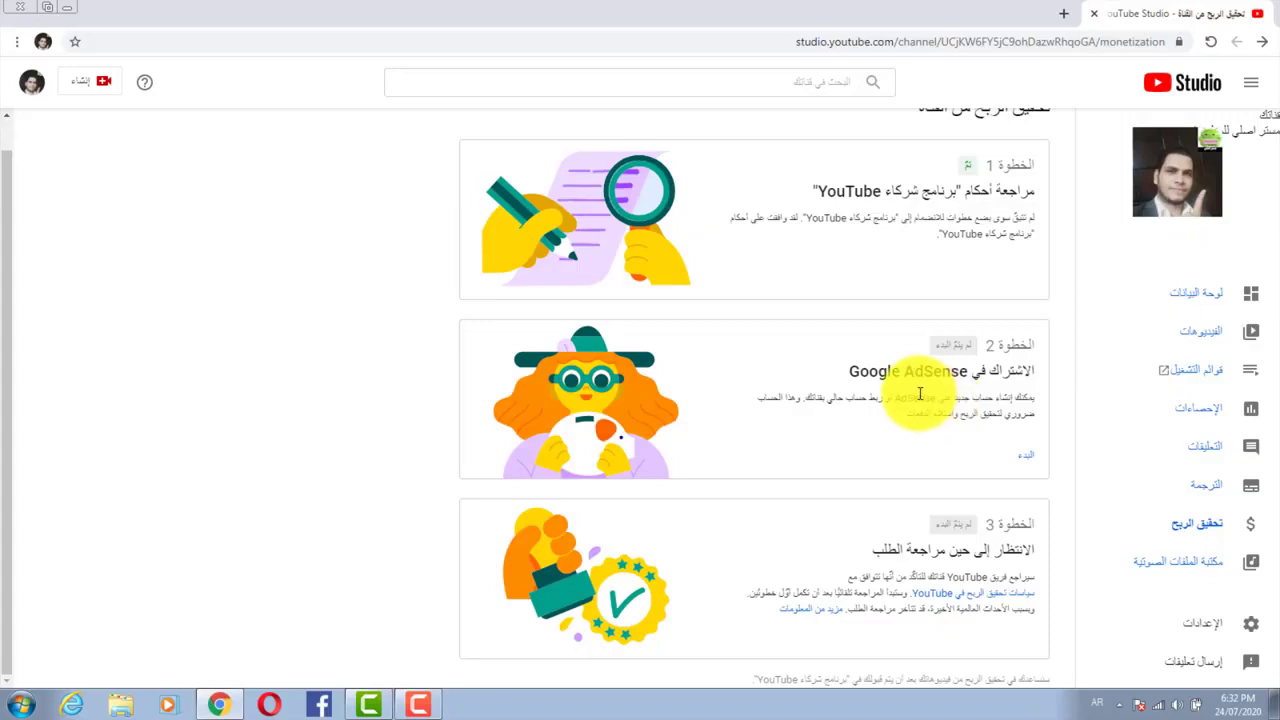
pyautogui.click(1018, 455)
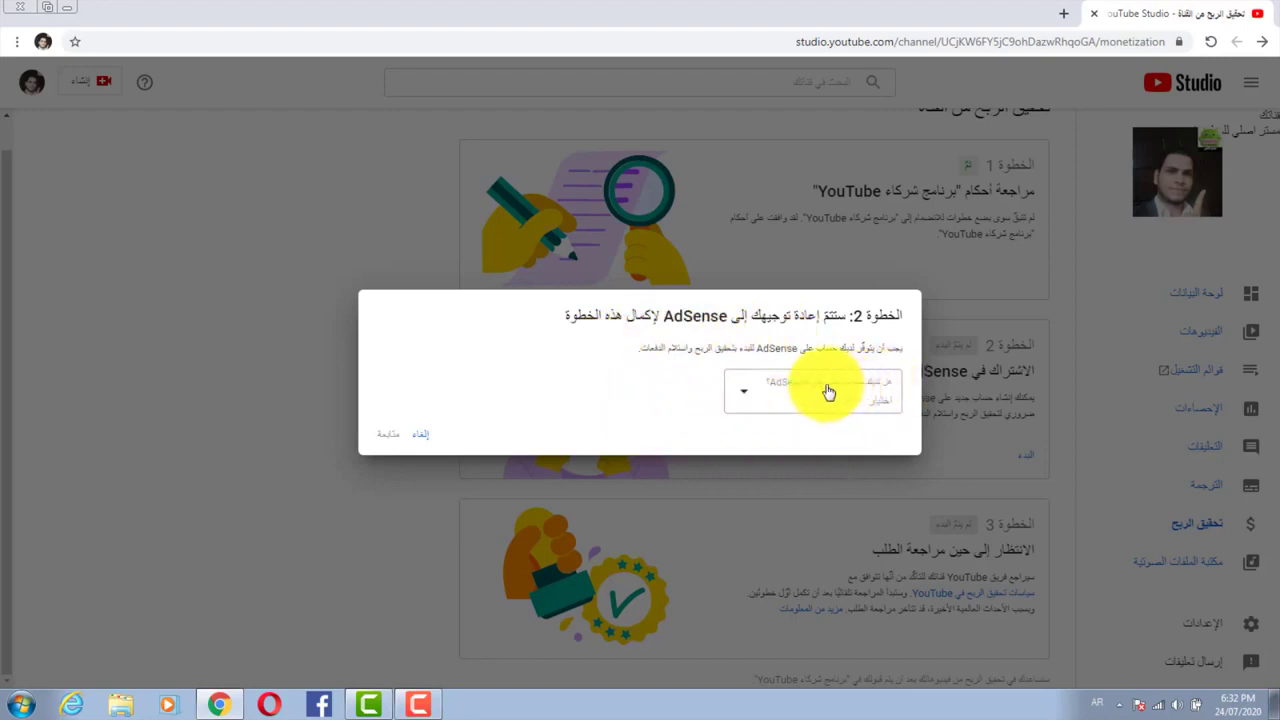
# Step: Choose 'Yes, I have an existing account' and continue to AdSense sign-in
pyautogui.click(775, 396)
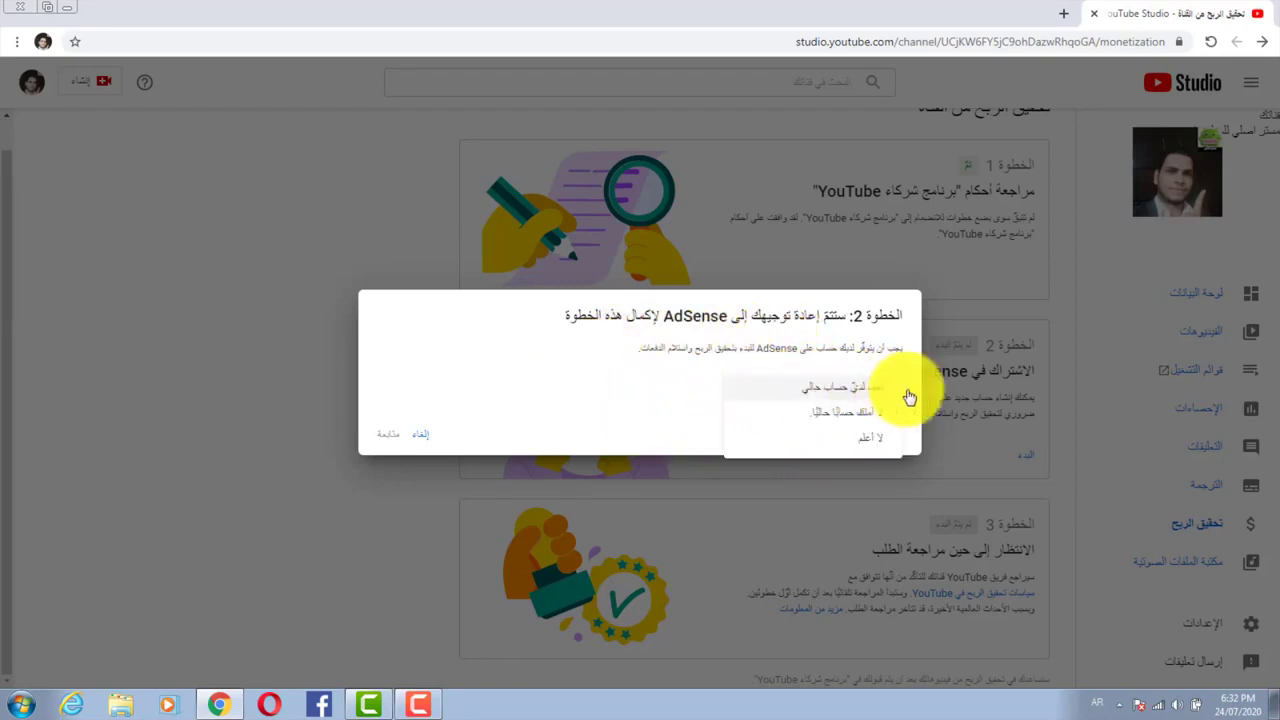
pyautogui.click(865, 390)
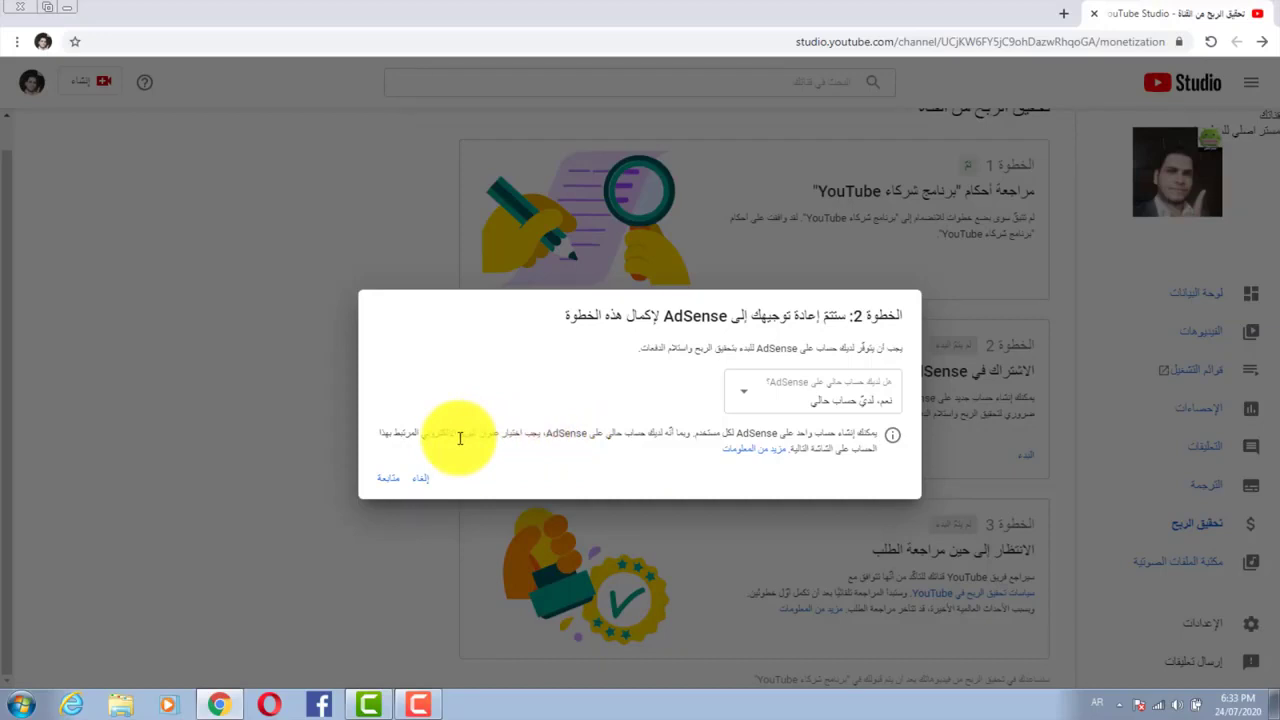
pyautogui.click(378, 484)
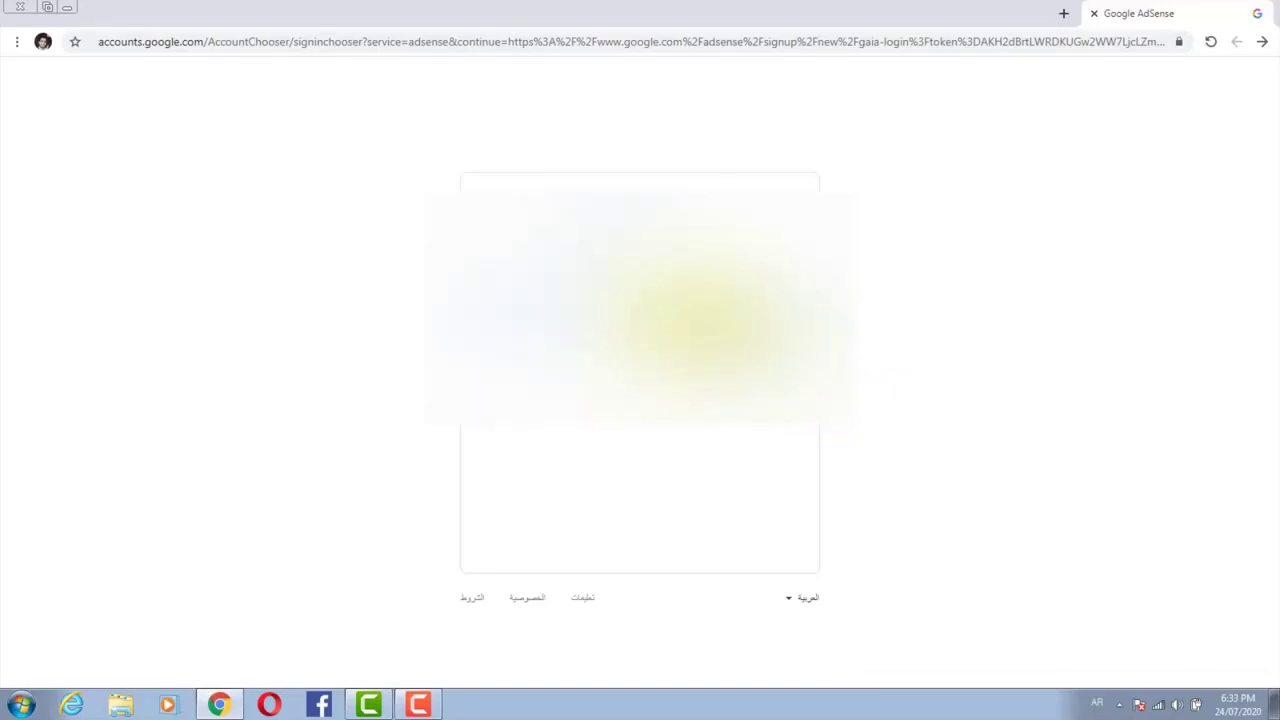
# Step: Sign in with the Google account and accept the AdSense association with the channel
pyautogui.click(690, 312)
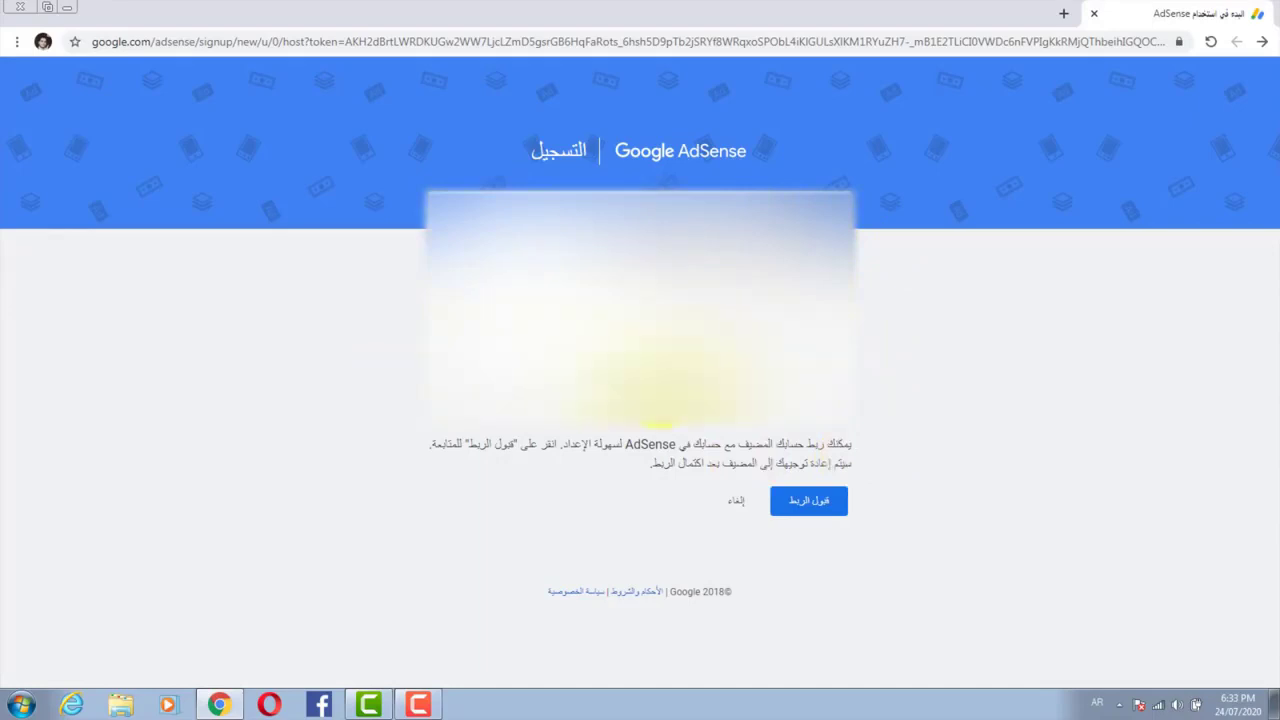
pyautogui.click(814, 513)
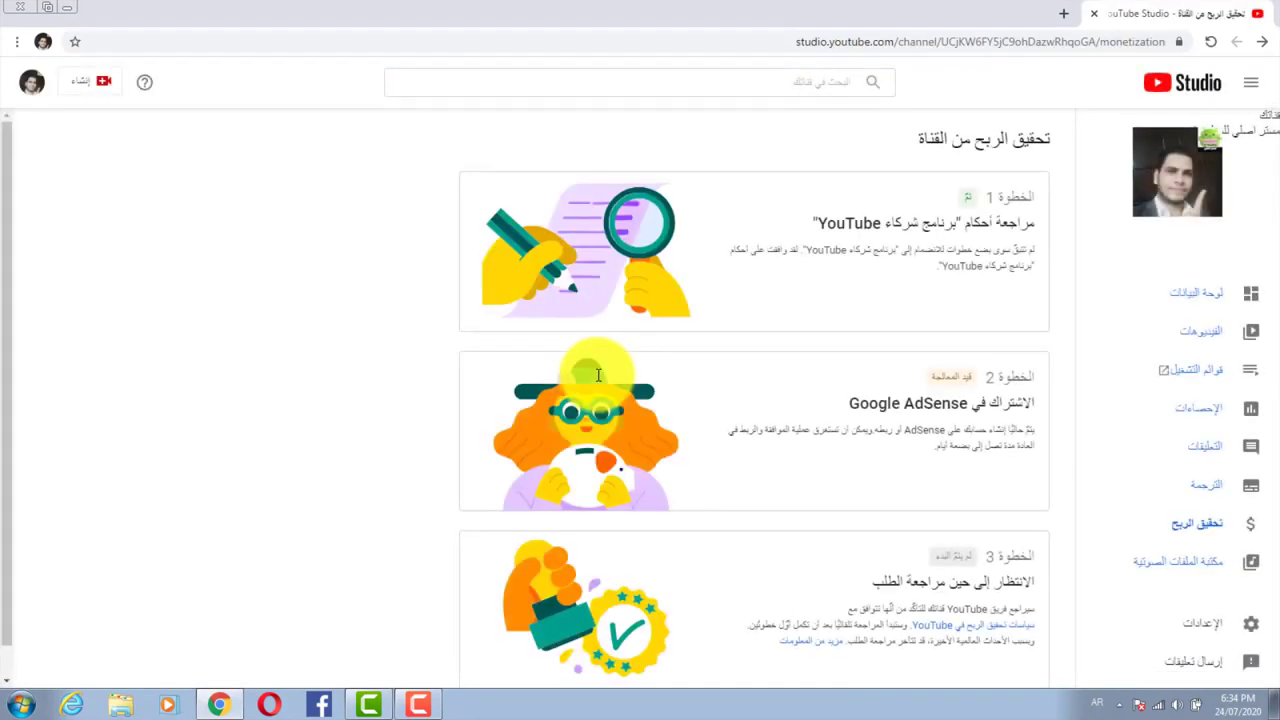
pyautogui.scroll(-1, 930, 395)
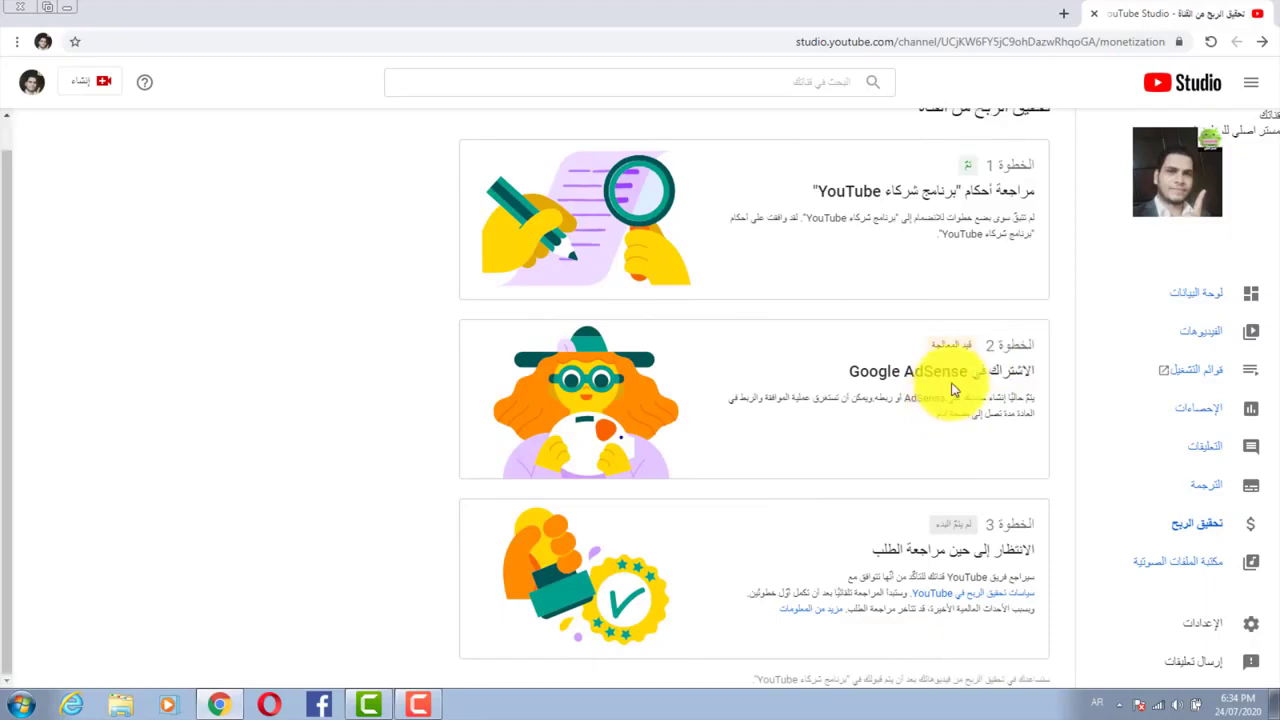